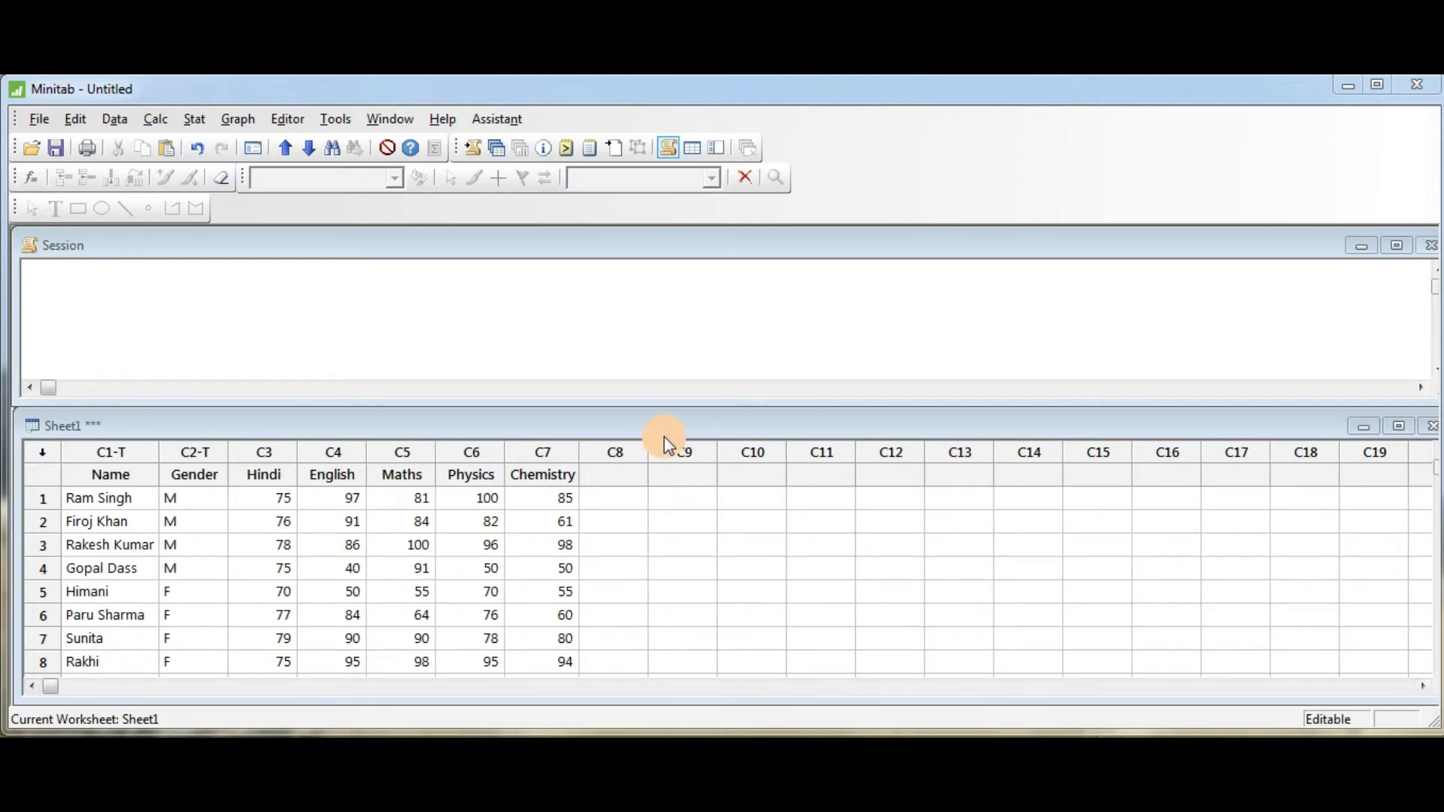
# Move the Sheet1 worksheet window's upper edge higher and enlarge the window to show all ten student rows.
pyautogui.moveTo(666, 393); pyautogui.dragTo(670, 359)
pyautogui.moveTo(662, 429); pyautogui.dragTo(660, 386)
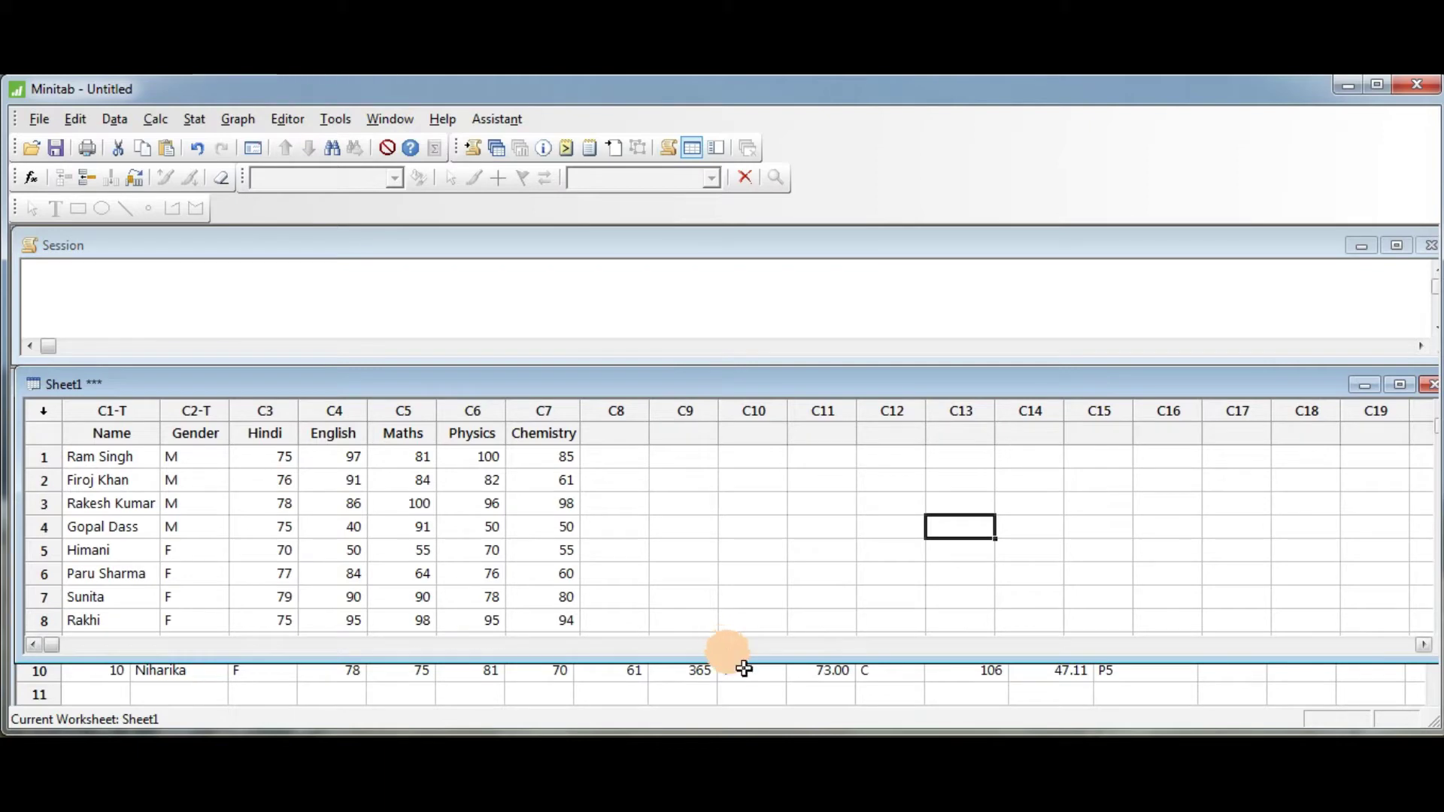
pyautogui.moveTo(744, 662); pyautogui.dragTo(741, 705)
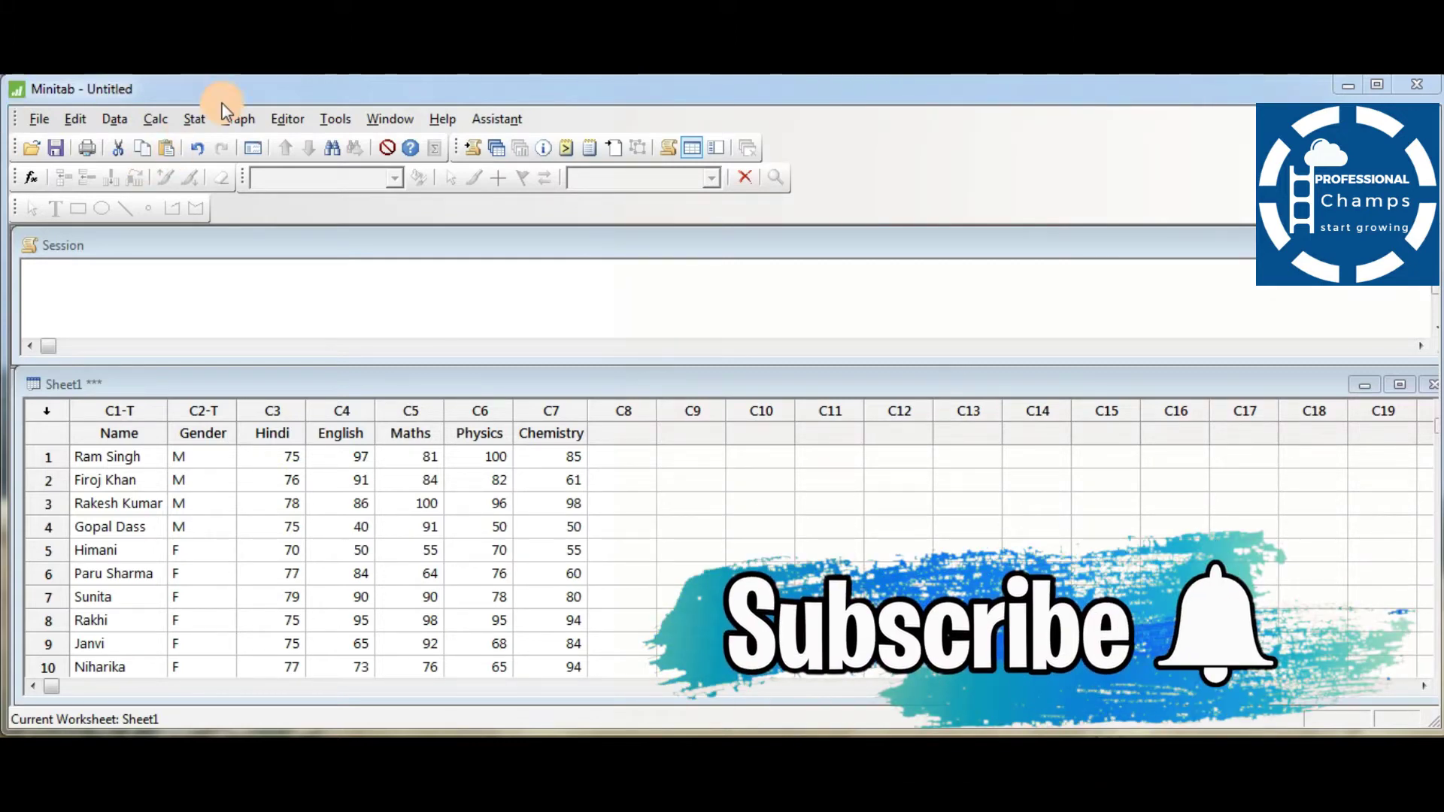
# Open Display Descriptive Statistics with Hindi, English, Maths, Physics and Chemistry as the variables.
pyautogui.click(193, 119)
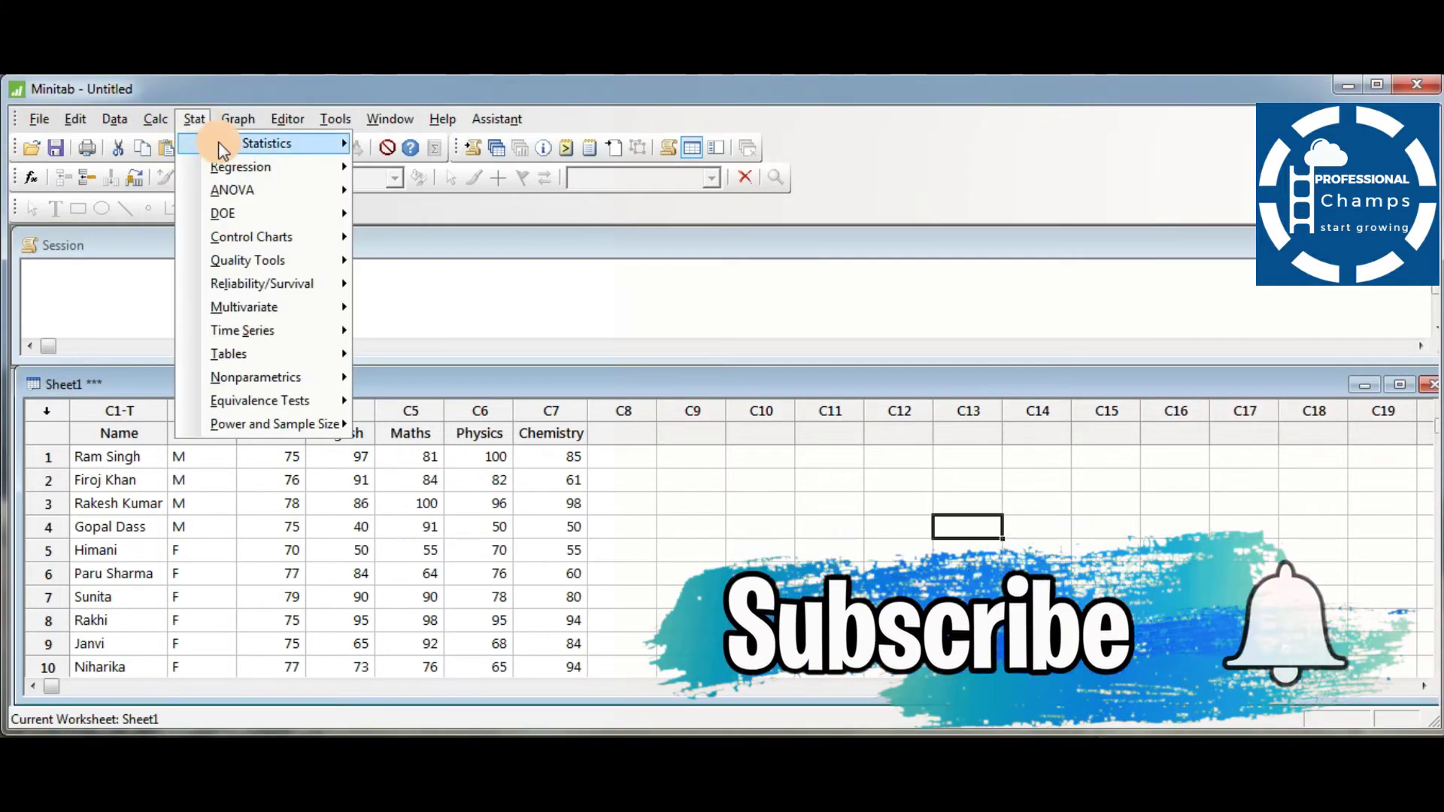
pyautogui.moveTo(223, 142)
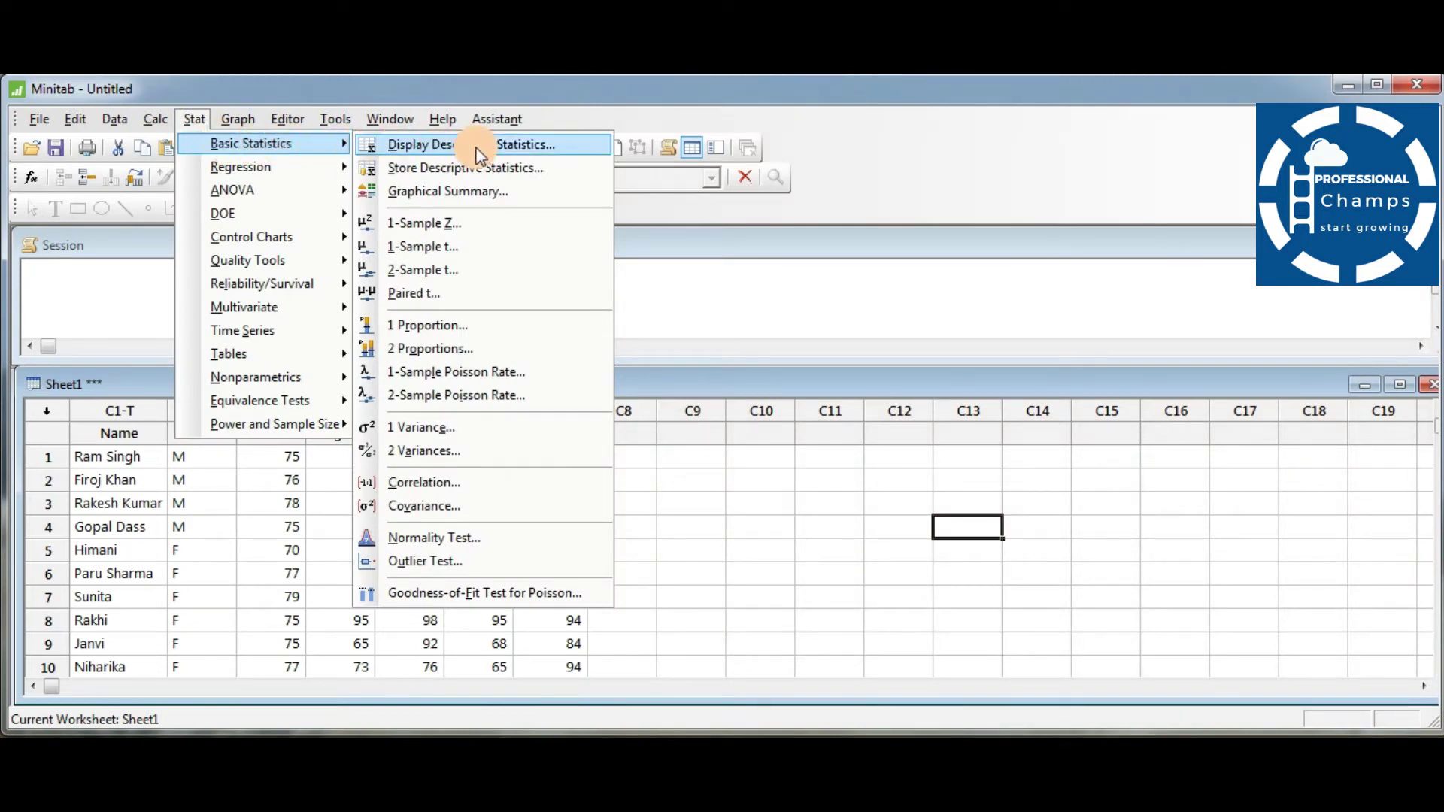
pyautogui.click(502, 148)
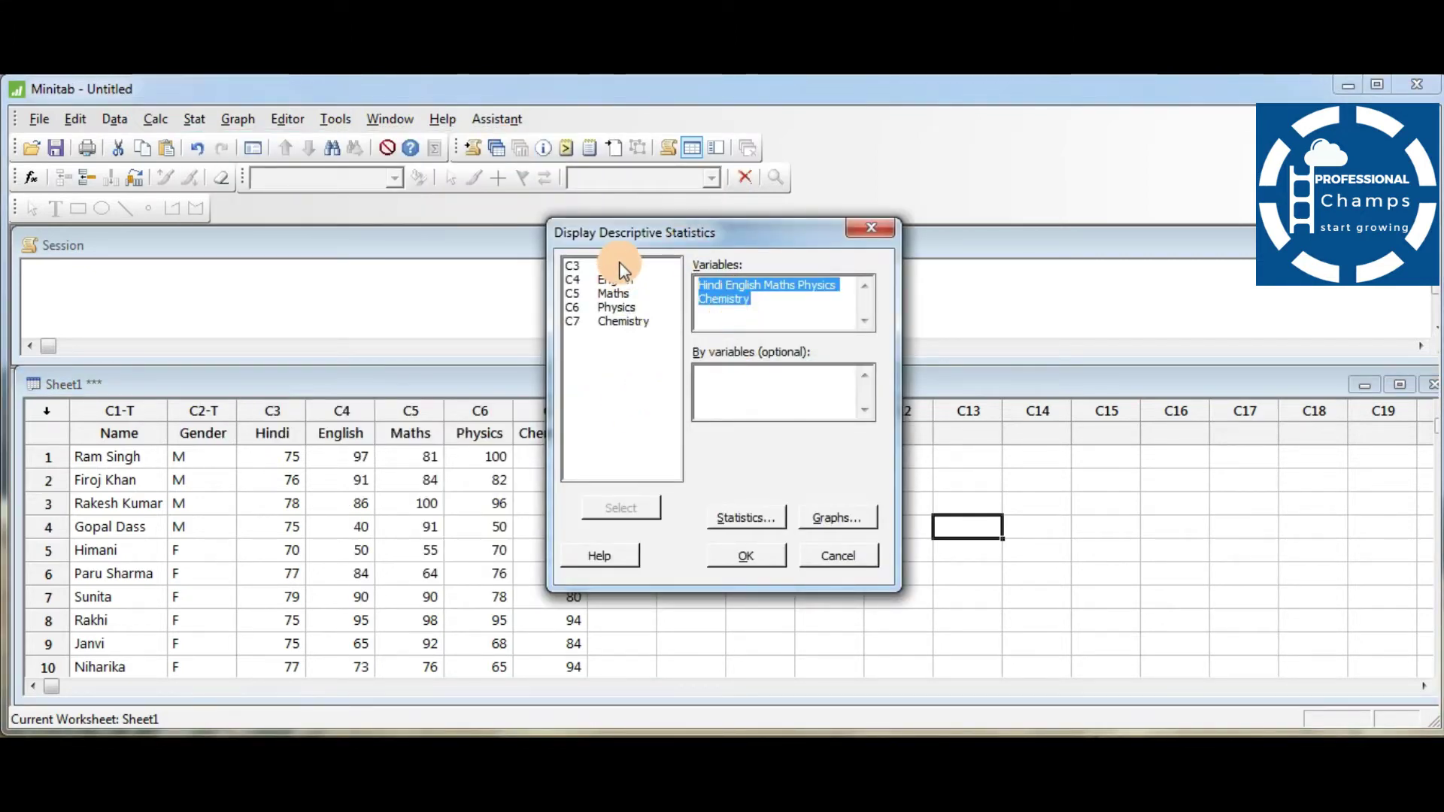
pyautogui.click(757, 303)
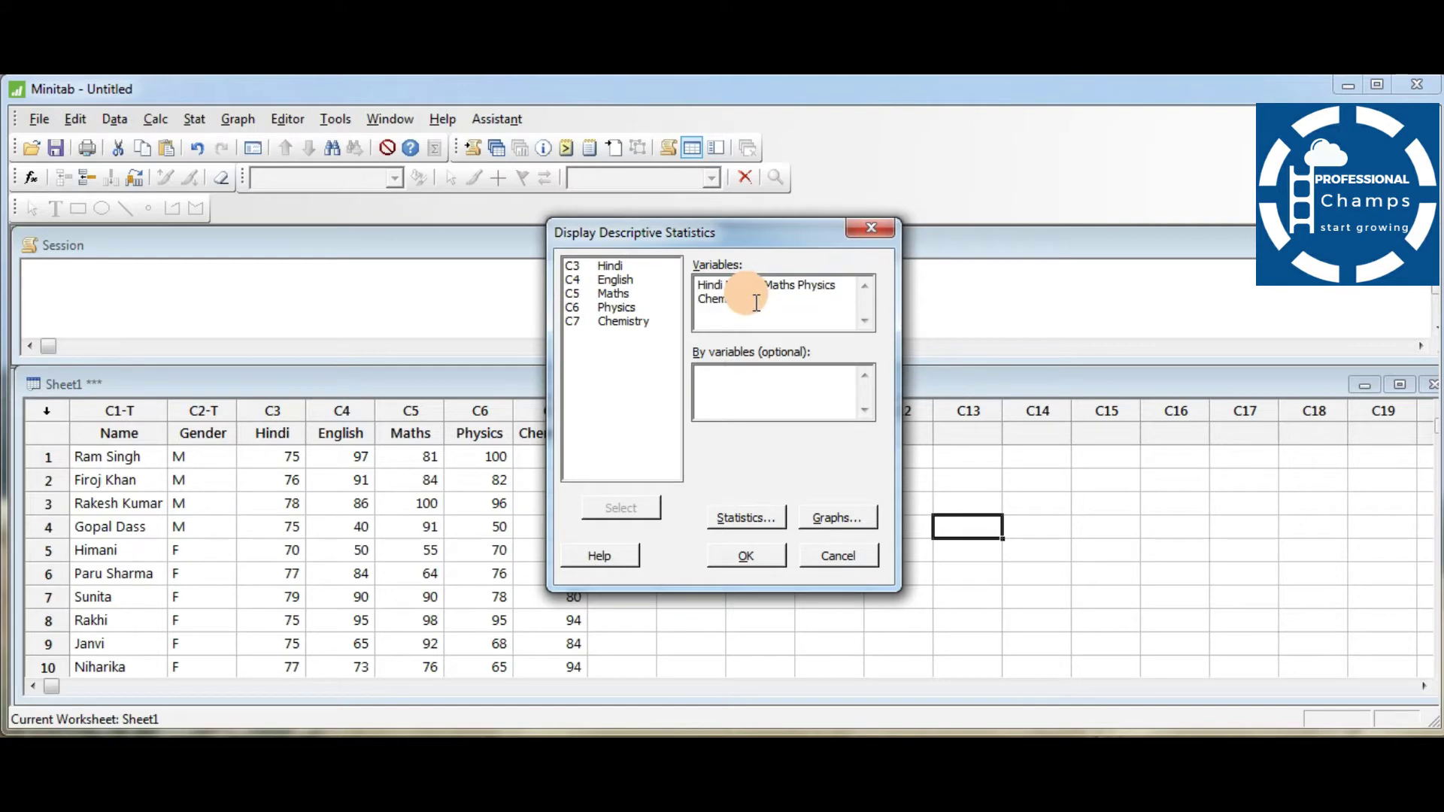
pyautogui.moveTo(756, 302); pyautogui.dragTo(696, 291)
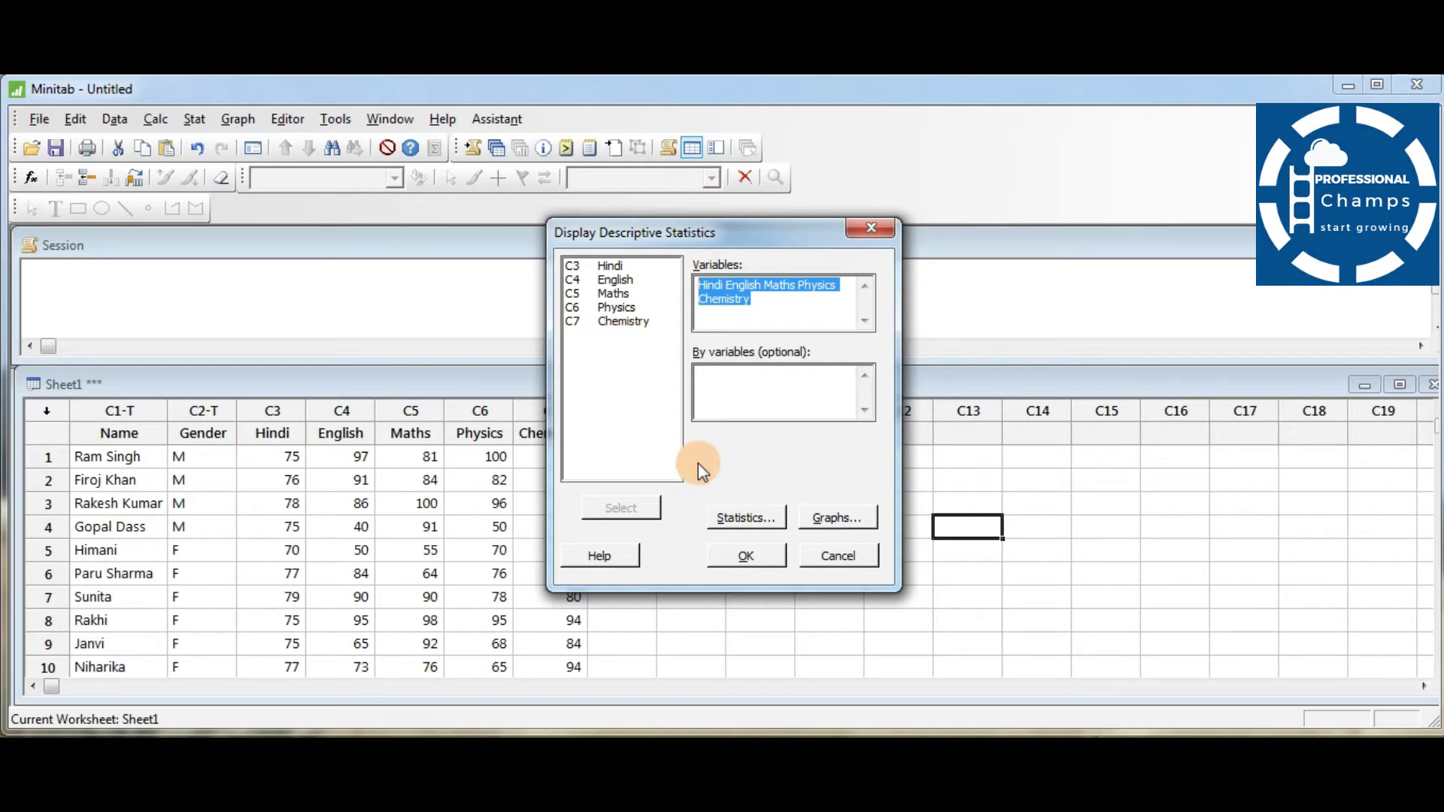
# Choose Mean, Standard deviation, Minimum, Maximum, Range and N total as the statistics to display.
pyautogui.click(740, 517)
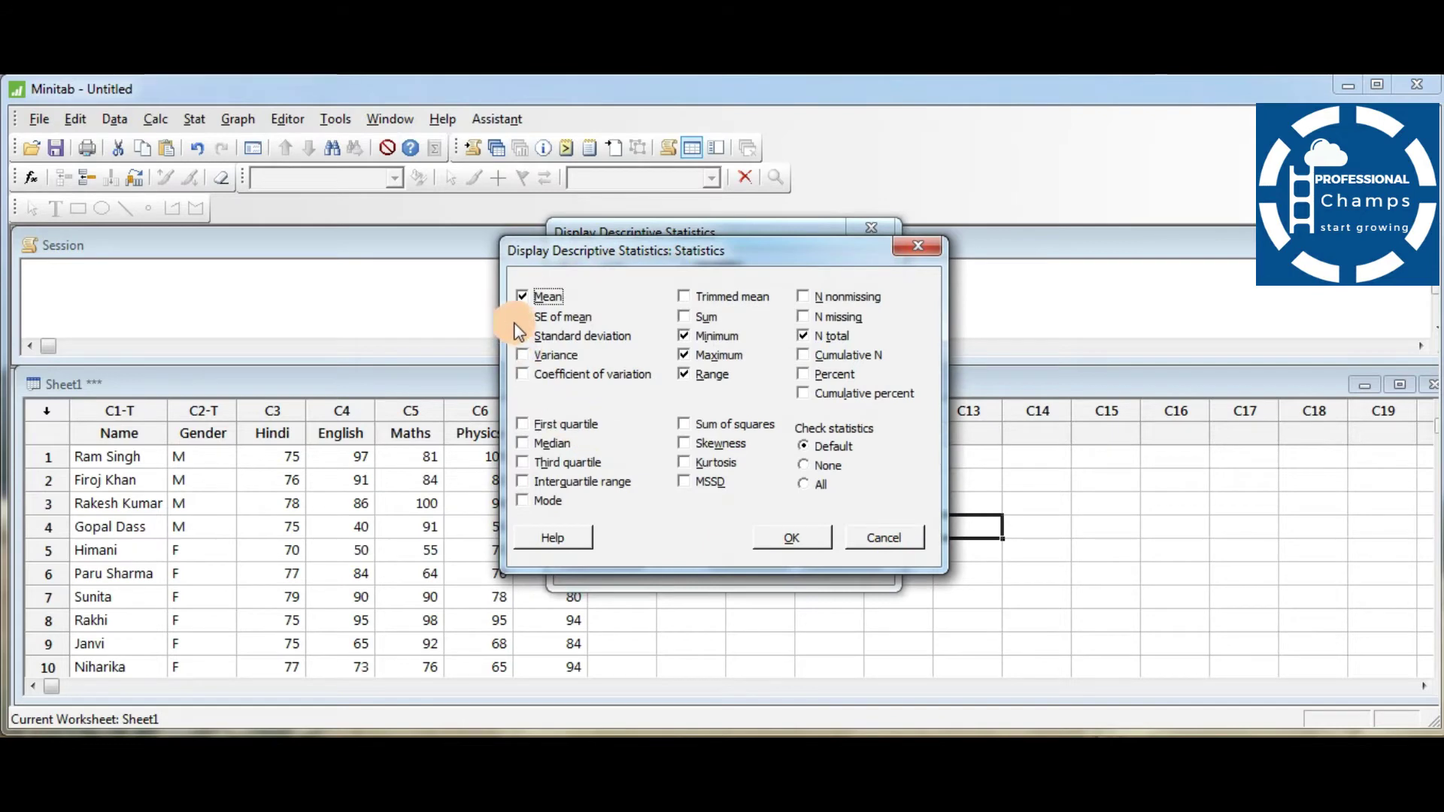
pyautogui.click(533, 296)
pyautogui.click(529, 298)
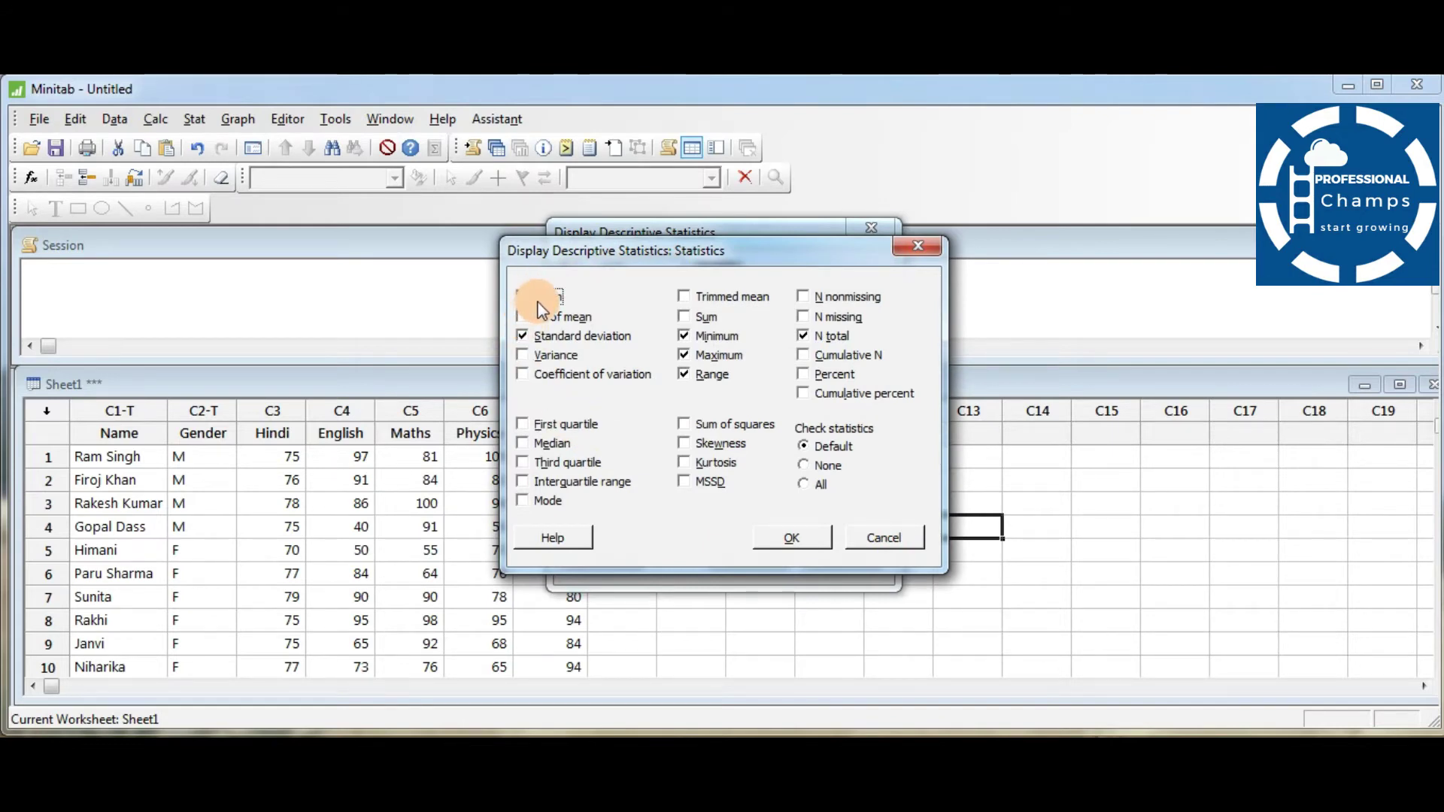
pyautogui.click(686, 337)
pyautogui.click(684, 355)
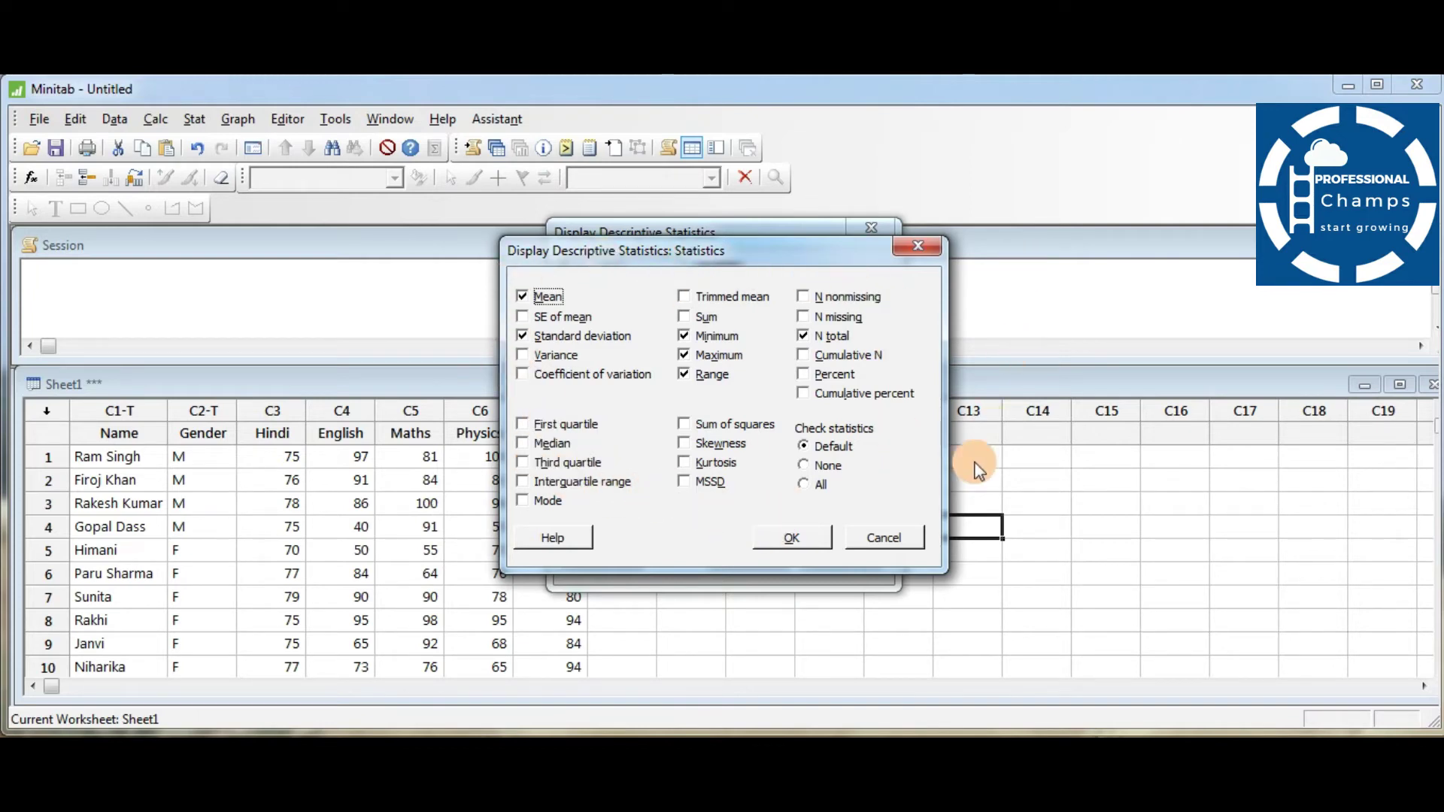
pyautogui.click(798, 536)
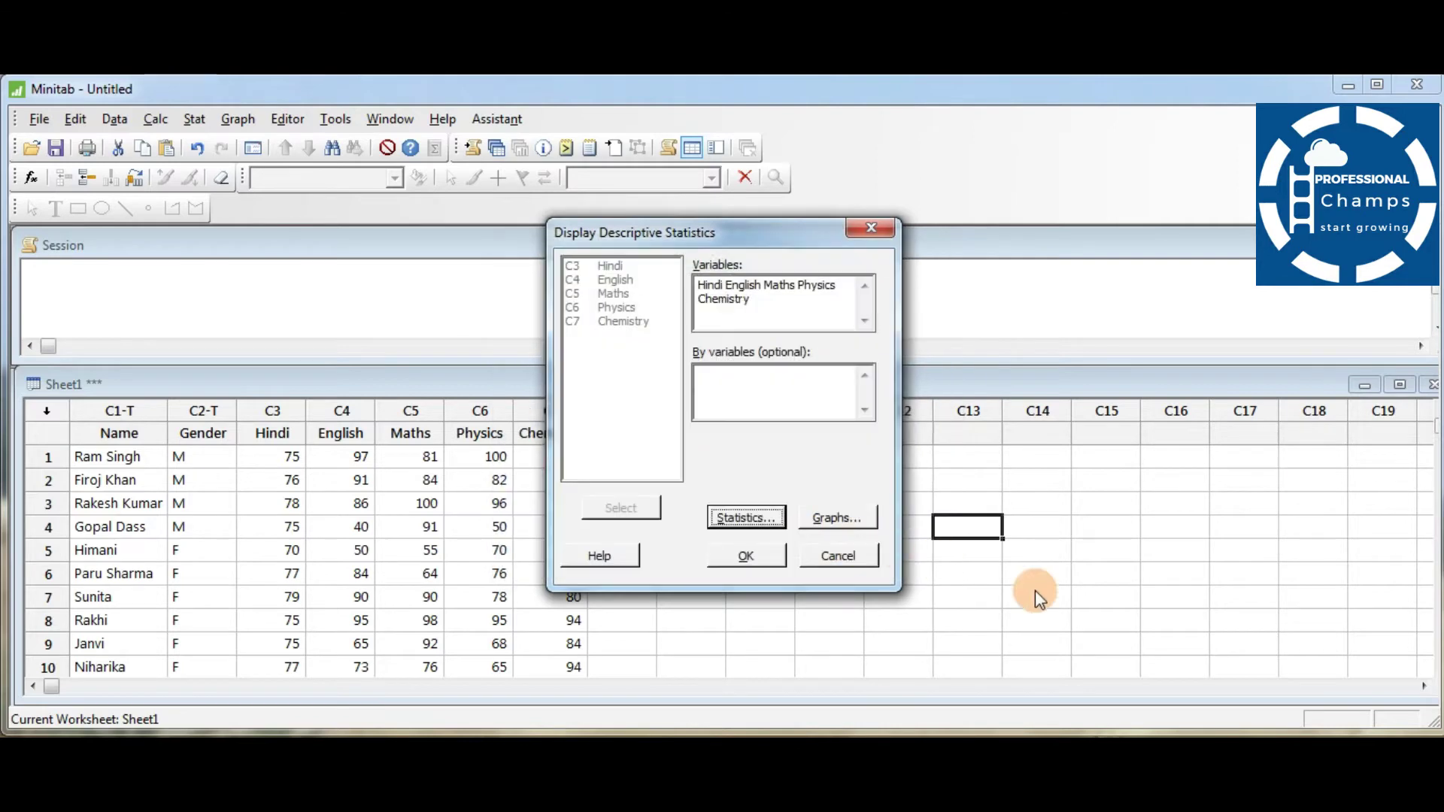
# Generate the descriptive statistics and enlarge the Session window to show the whole results table.
pyautogui.click(746, 556)
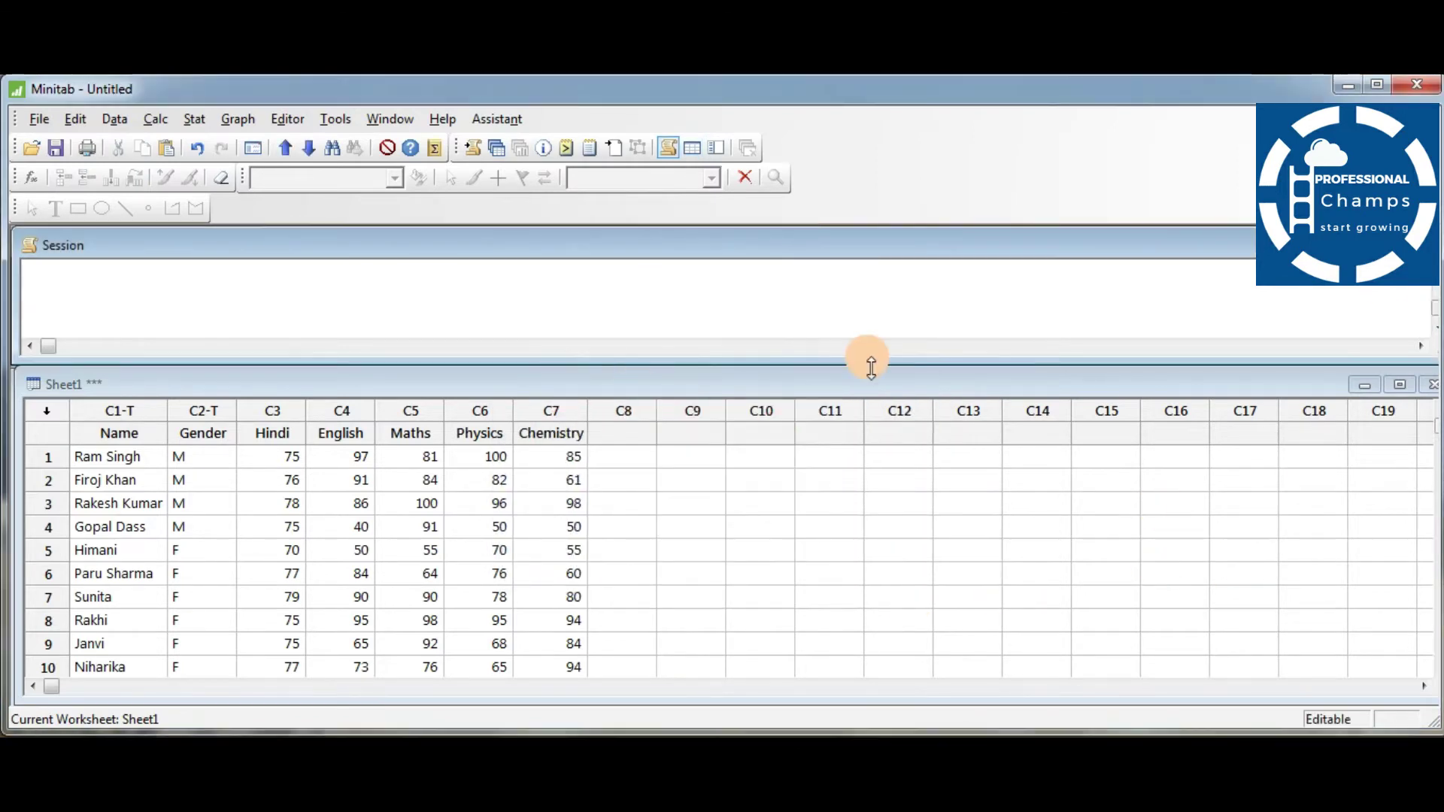
pyautogui.moveTo(962, 362); pyautogui.dragTo(900, 564)
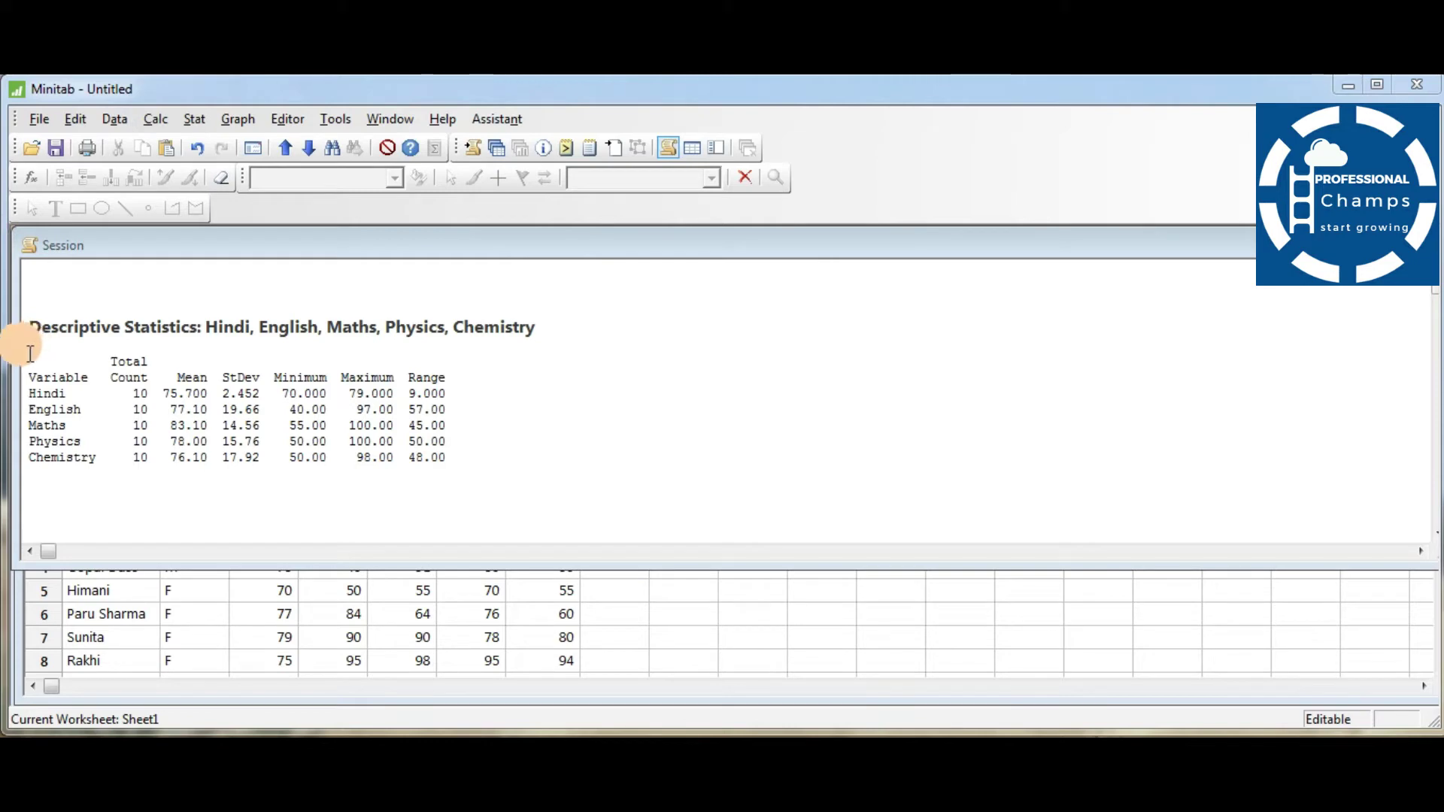
pyautogui.moveTo(26, 343)
pyautogui.mouseDown()
pyautogui.moveTo(55, 426)
pyautogui.moveTo(262, 514)
pyautogui.moveTo(521, 503)
pyautogui.mouseUp()
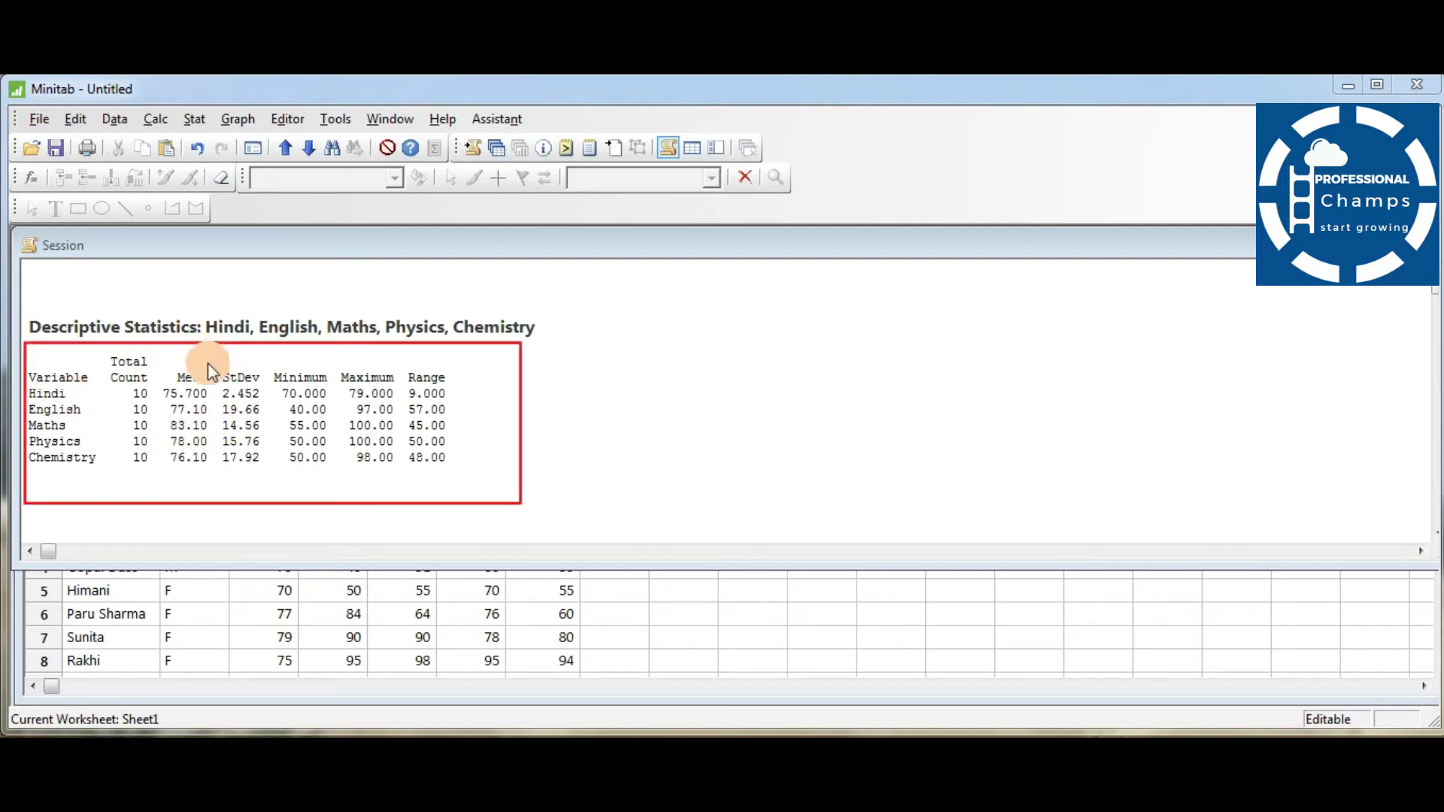
pyautogui.moveTo(208, 362)
pyautogui.mouseDown()
pyautogui.moveTo(233, 399)
pyautogui.moveTo(273, 405)
pyautogui.mouseUp()
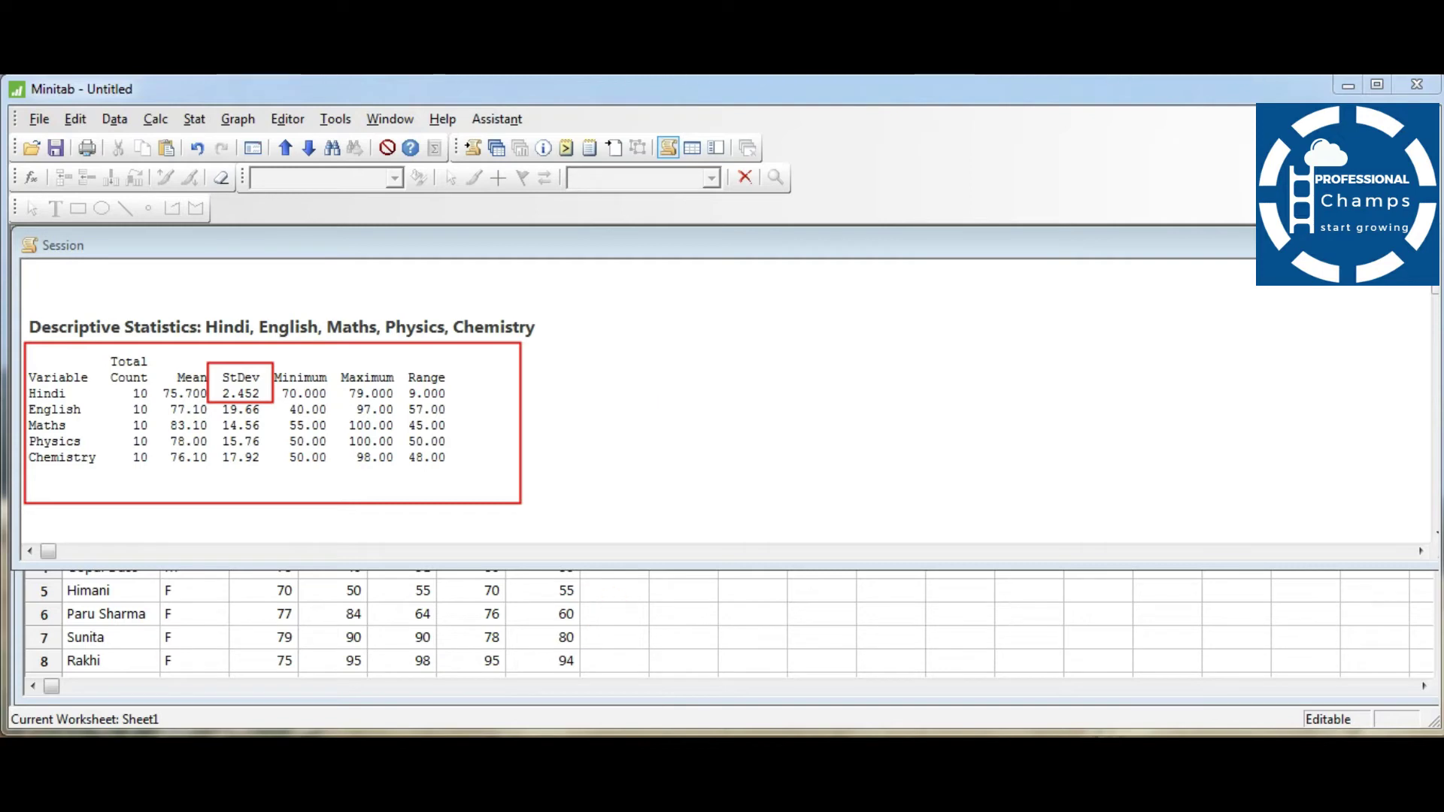
pyautogui.hotkey('ctrl', 'z')
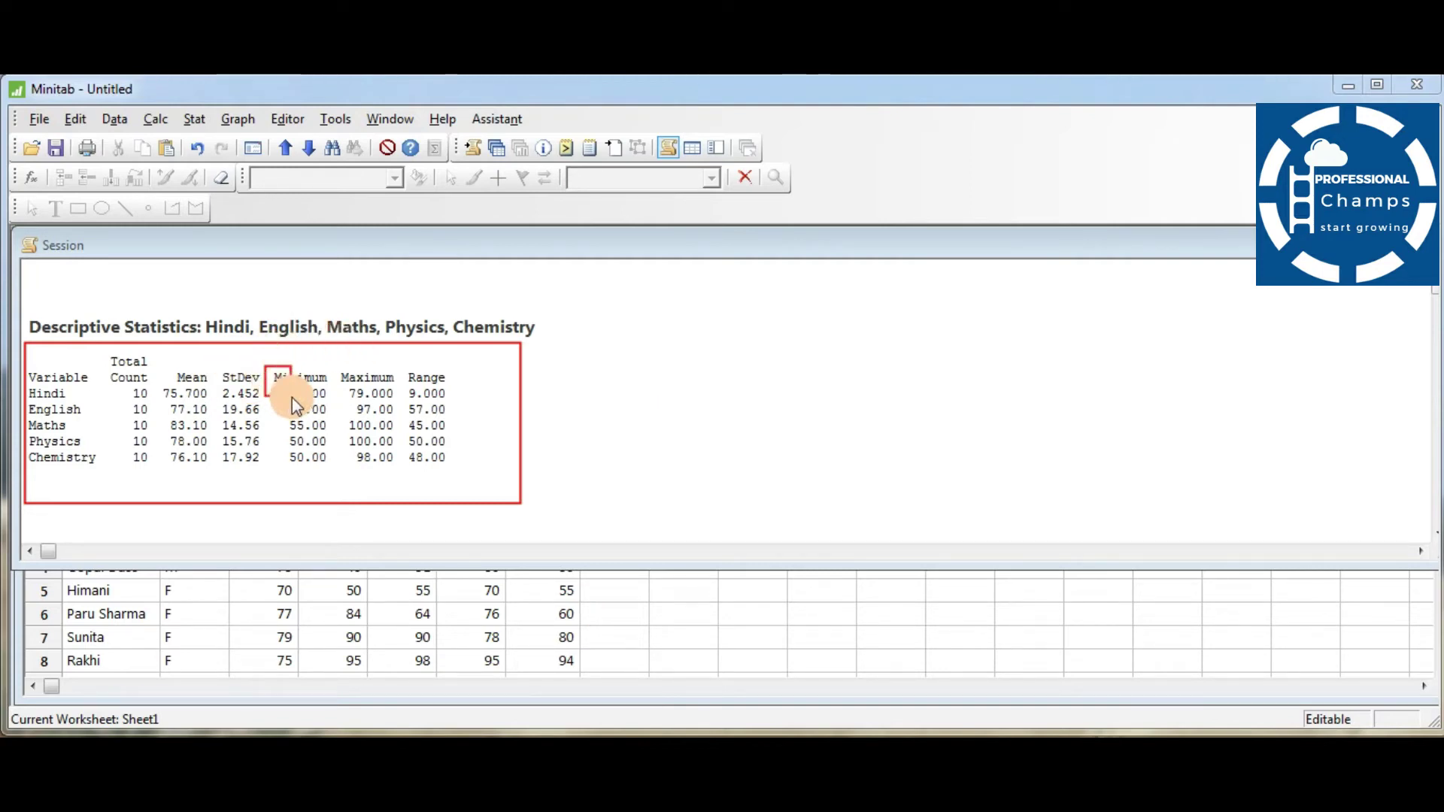
pyautogui.moveTo(291, 397); pyautogui.dragTo(459, 404)
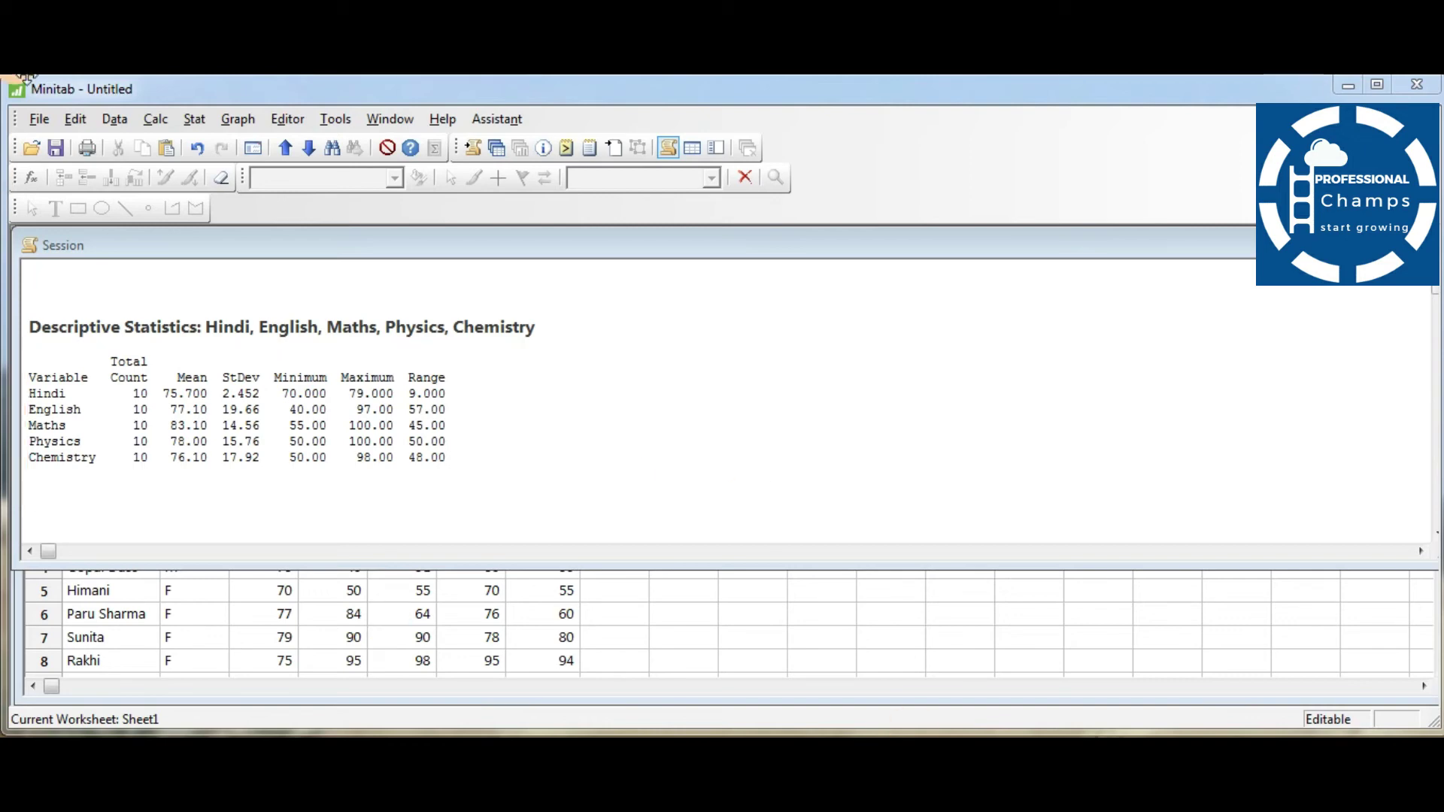
# Reopen Display Descriptive Statistics and clear all the subjects from its variables.
pyautogui.click(197, 118)
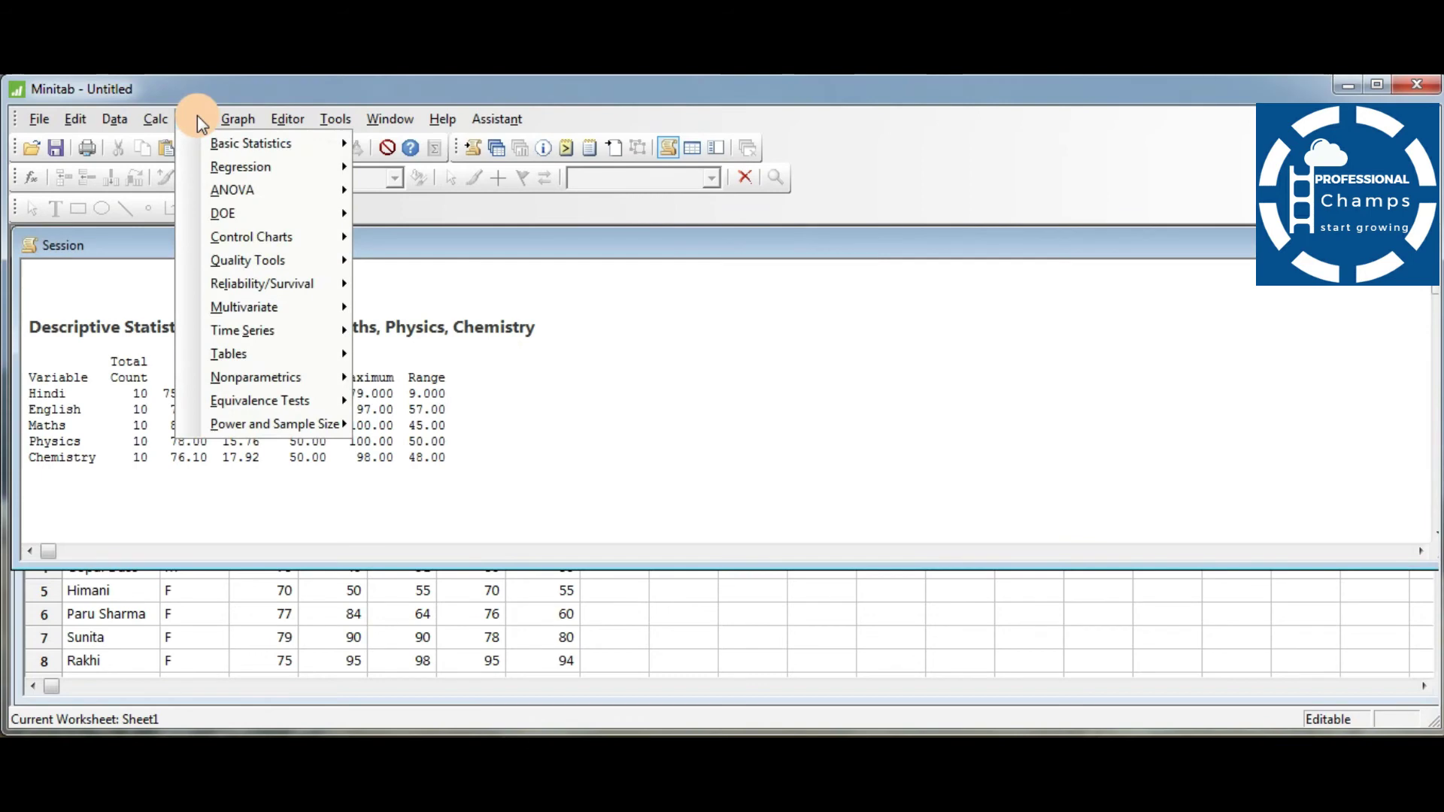
pyautogui.moveTo(215, 143)
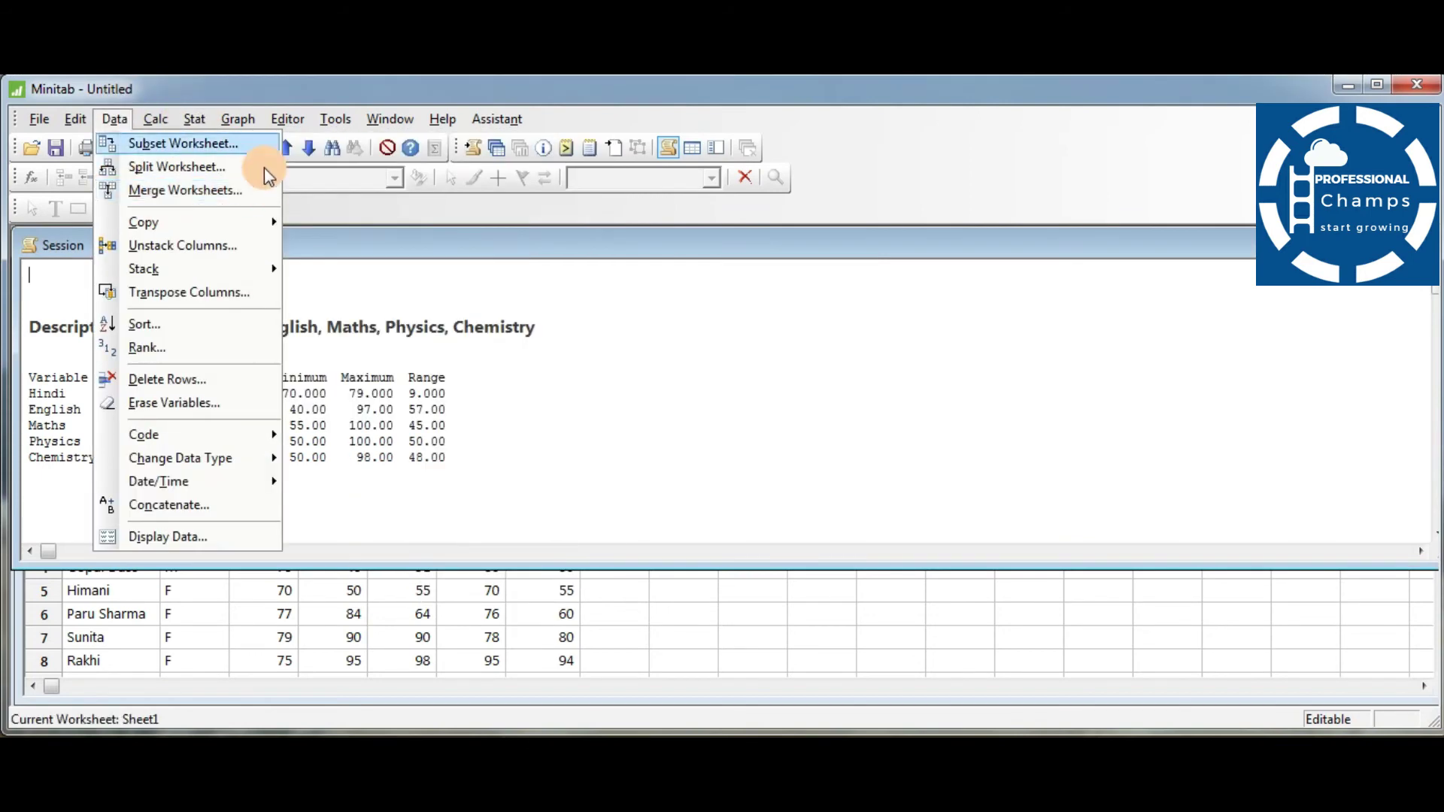
pyautogui.moveTo(156, 119)
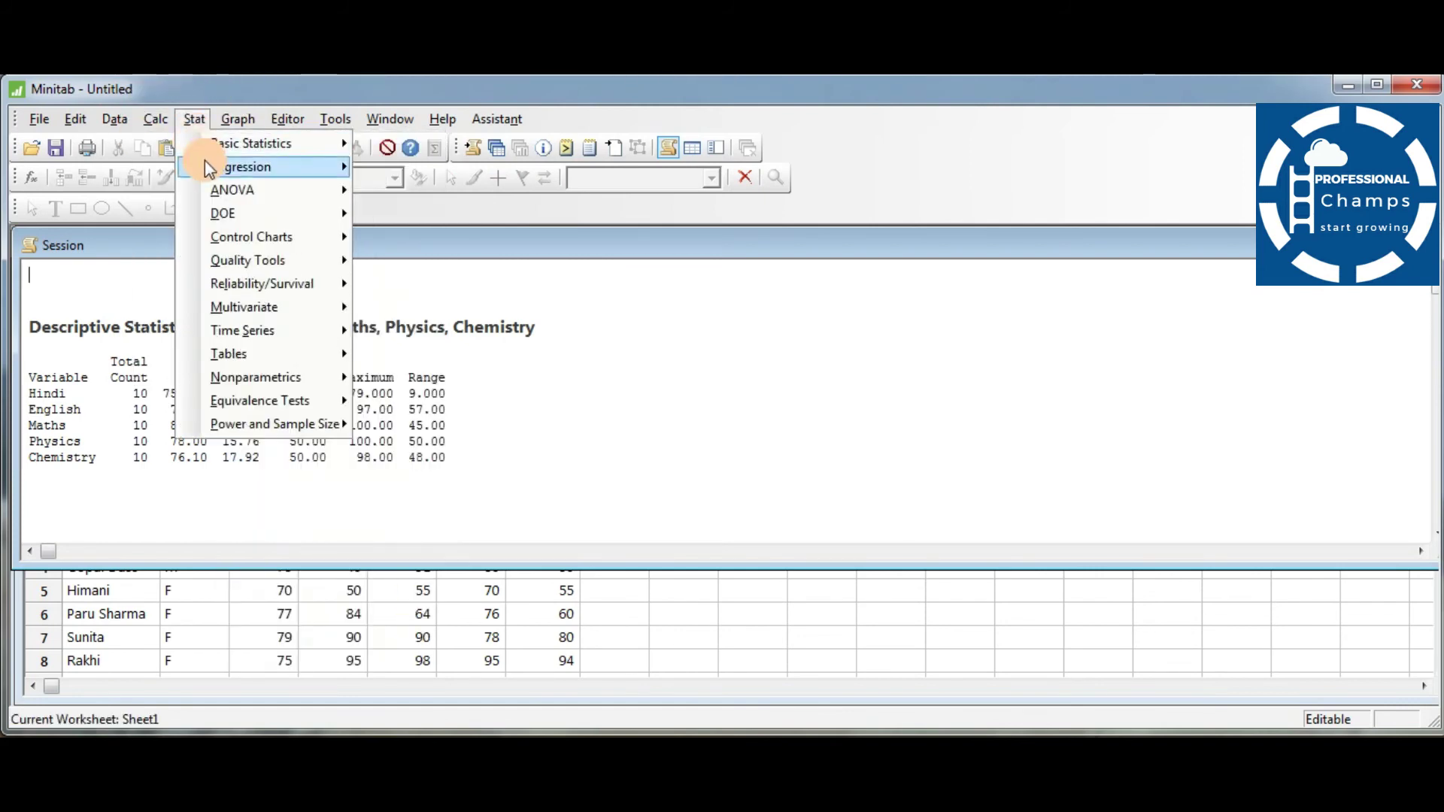
pyautogui.moveTo(297, 148)
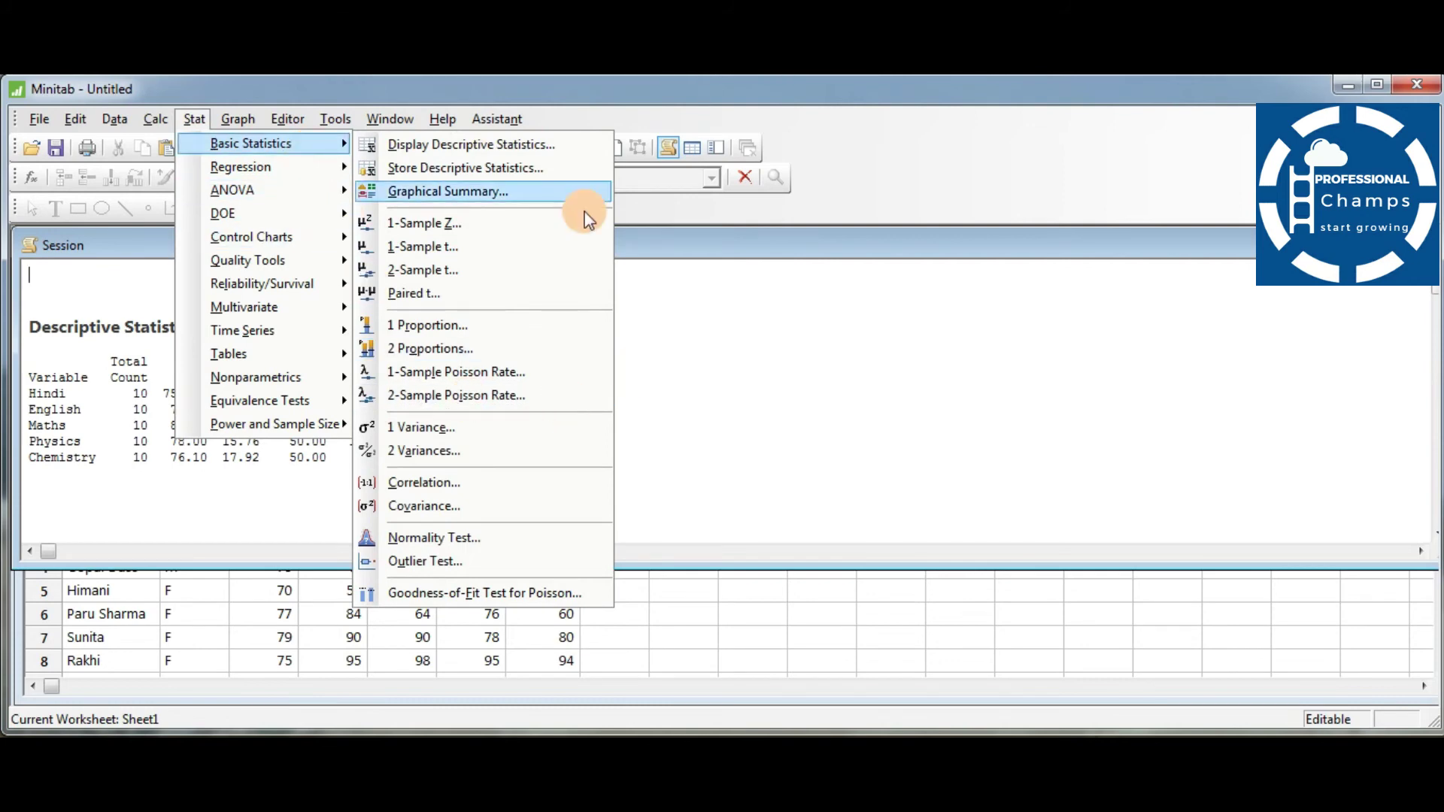
pyautogui.click(600, 145)
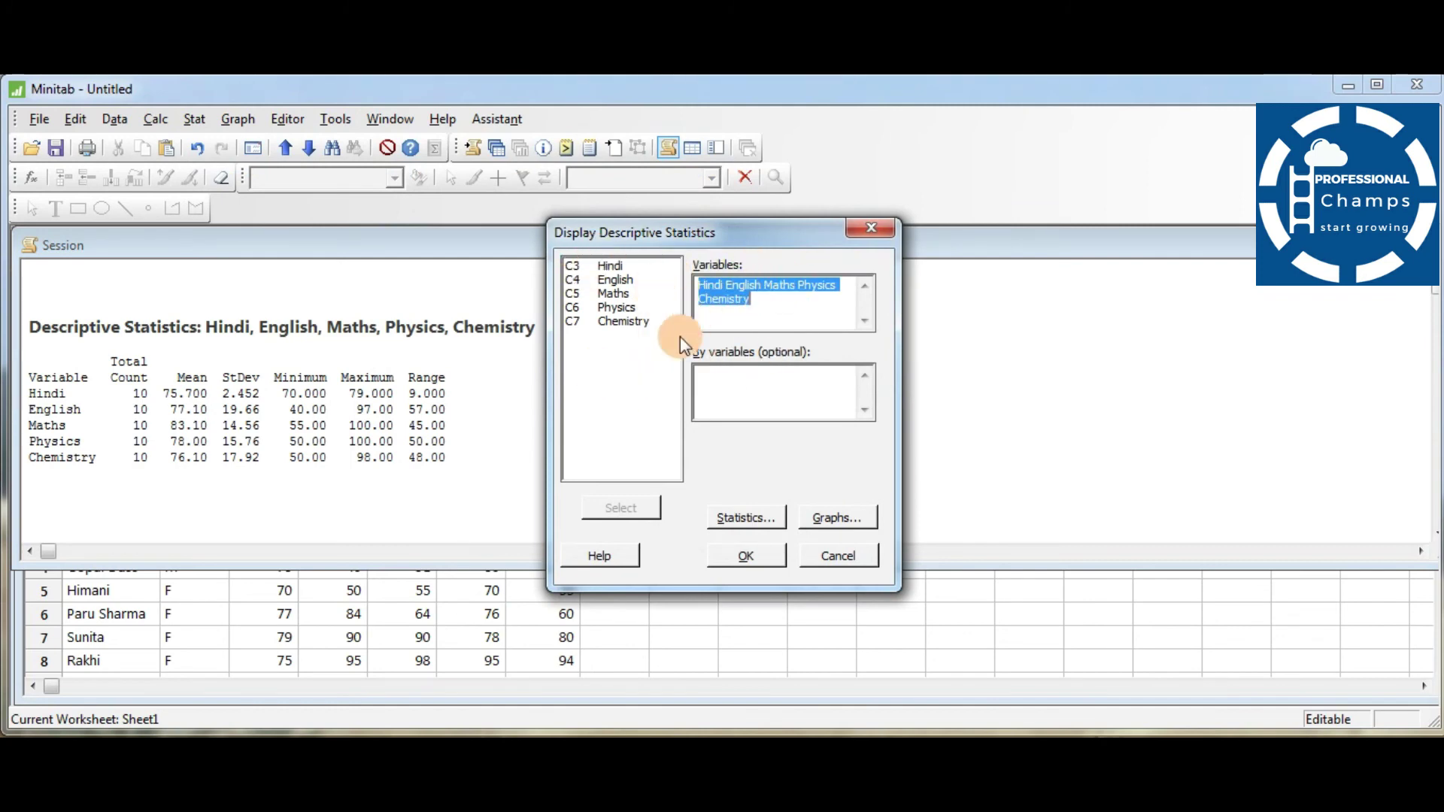
pyautogui.moveTo(750, 298); pyautogui.dragTo(694, 283)
pyautogui.press('Delete')
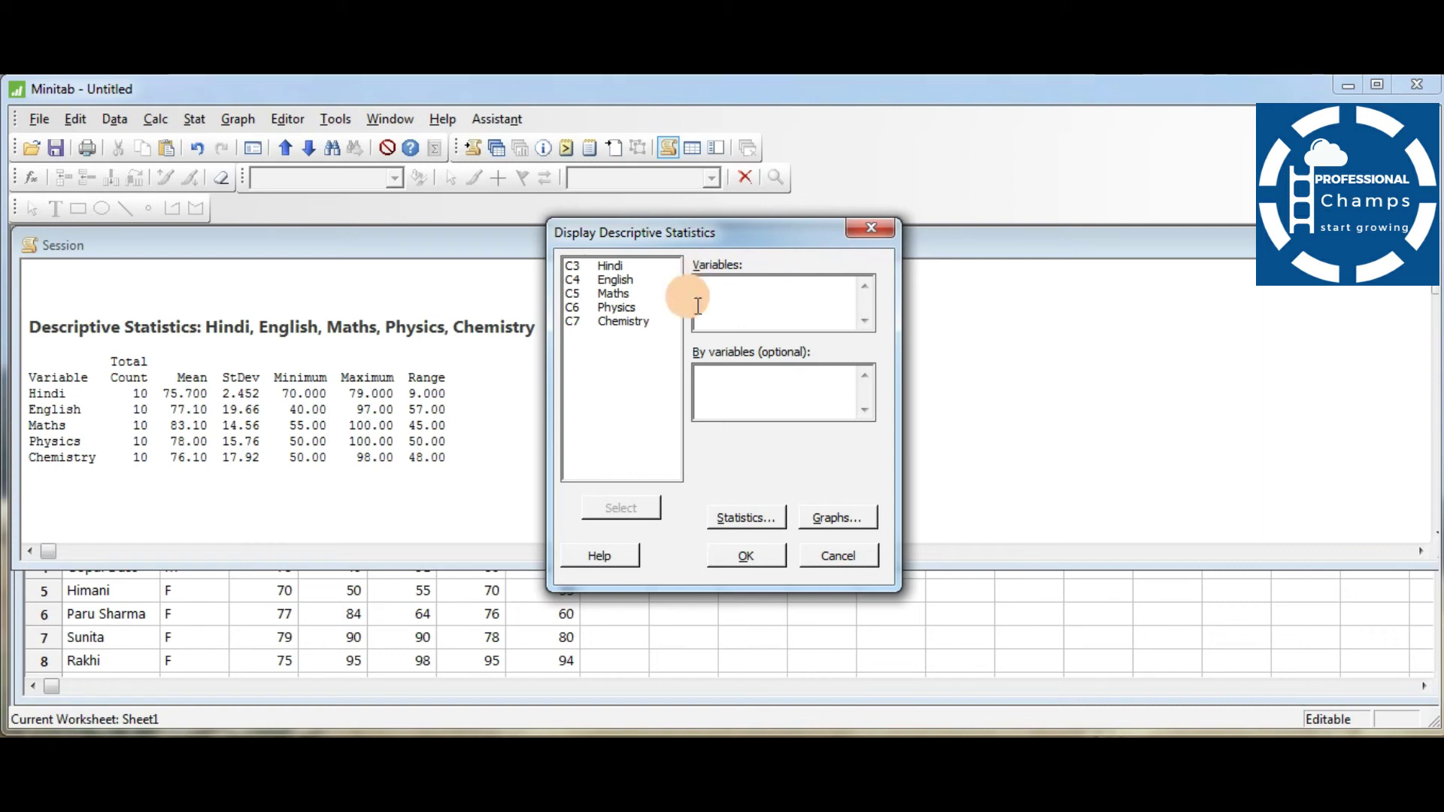
# Add Hindi, English, Maths, Physics and Chemistry as variables and generate their descriptive statistics.
pyautogui.doubleClick(612, 266)
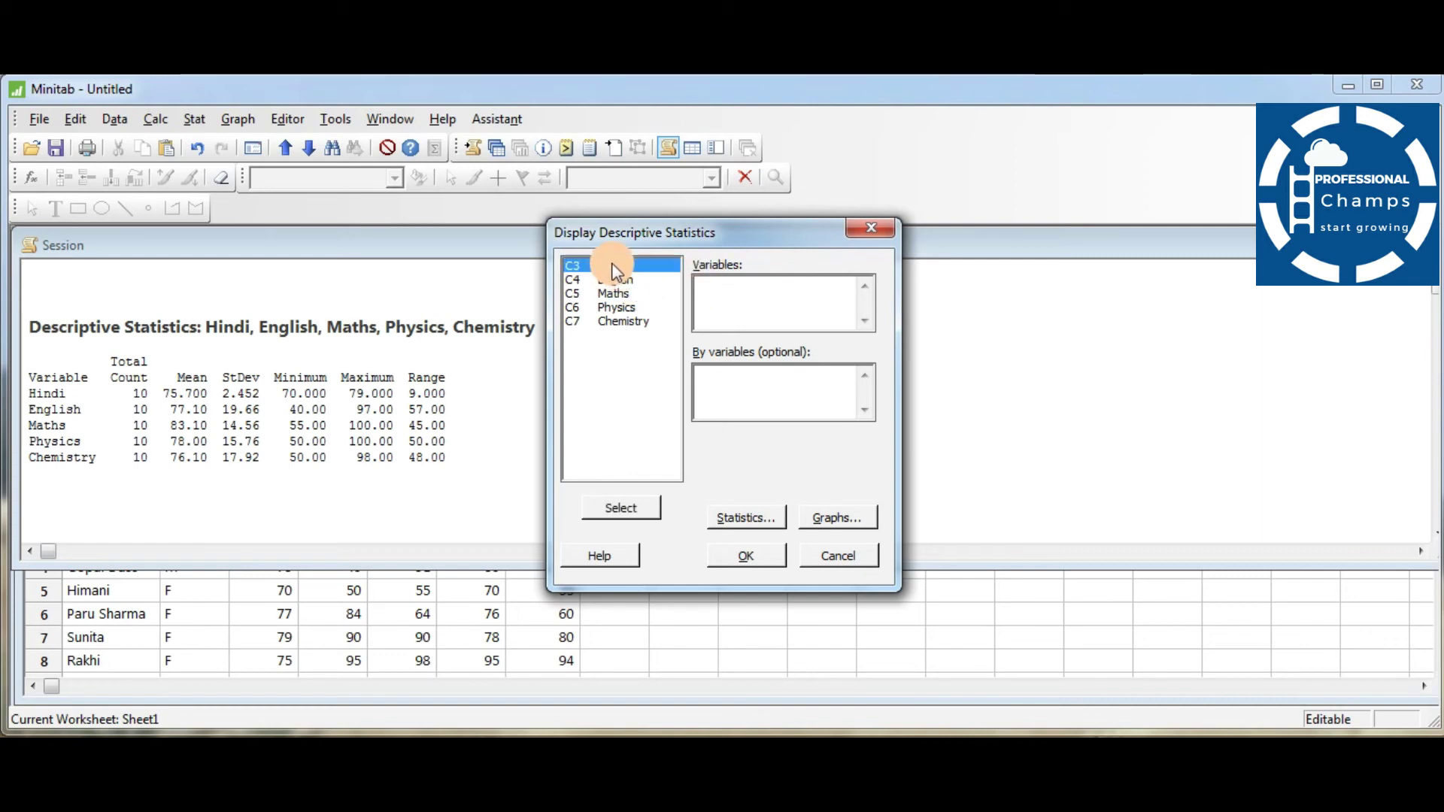
pyautogui.click(618, 279)
pyautogui.doubleClick(619, 279)
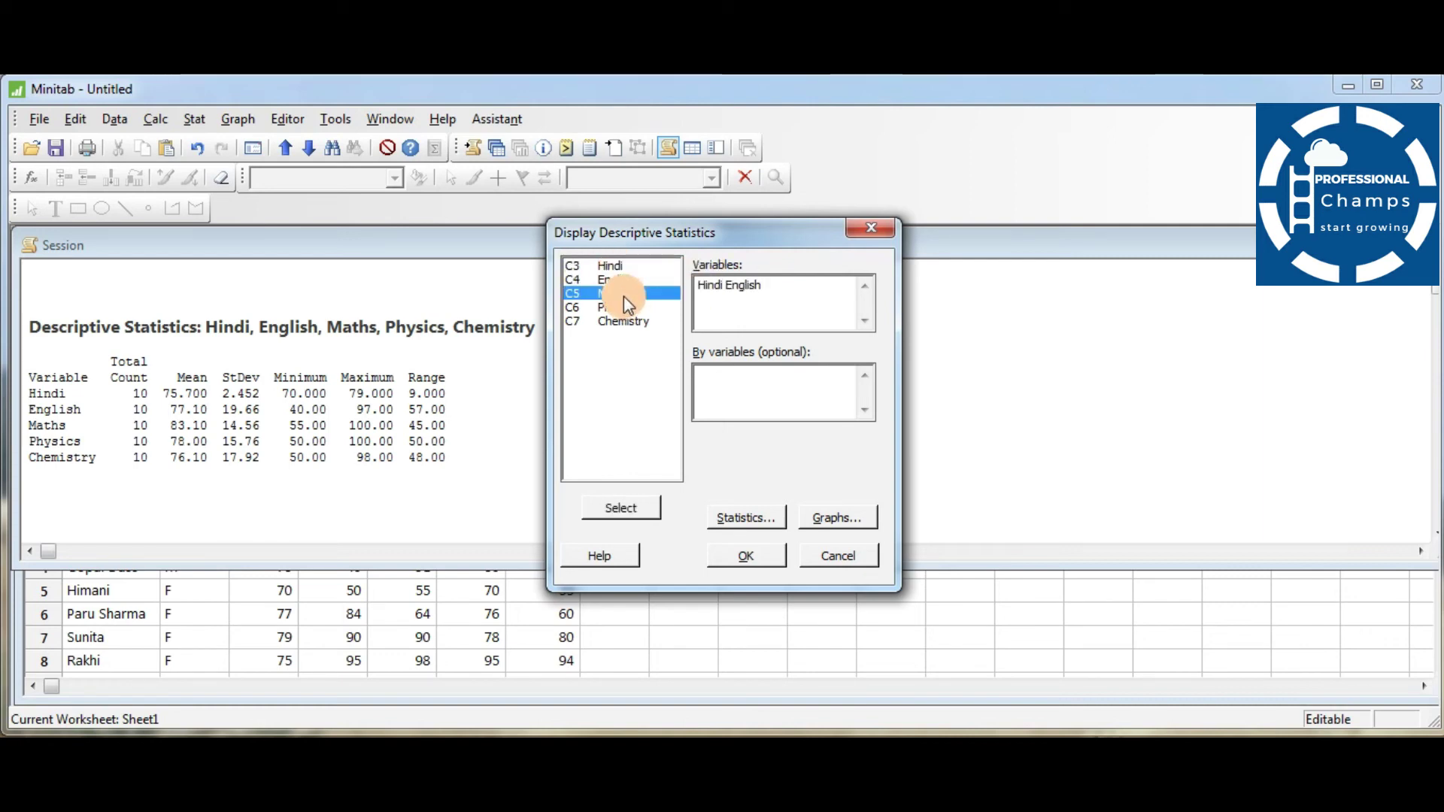
pyautogui.doubleClick(624, 294)
pyautogui.doubleClick(621, 307)
pyautogui.doubleClick(621, 320)
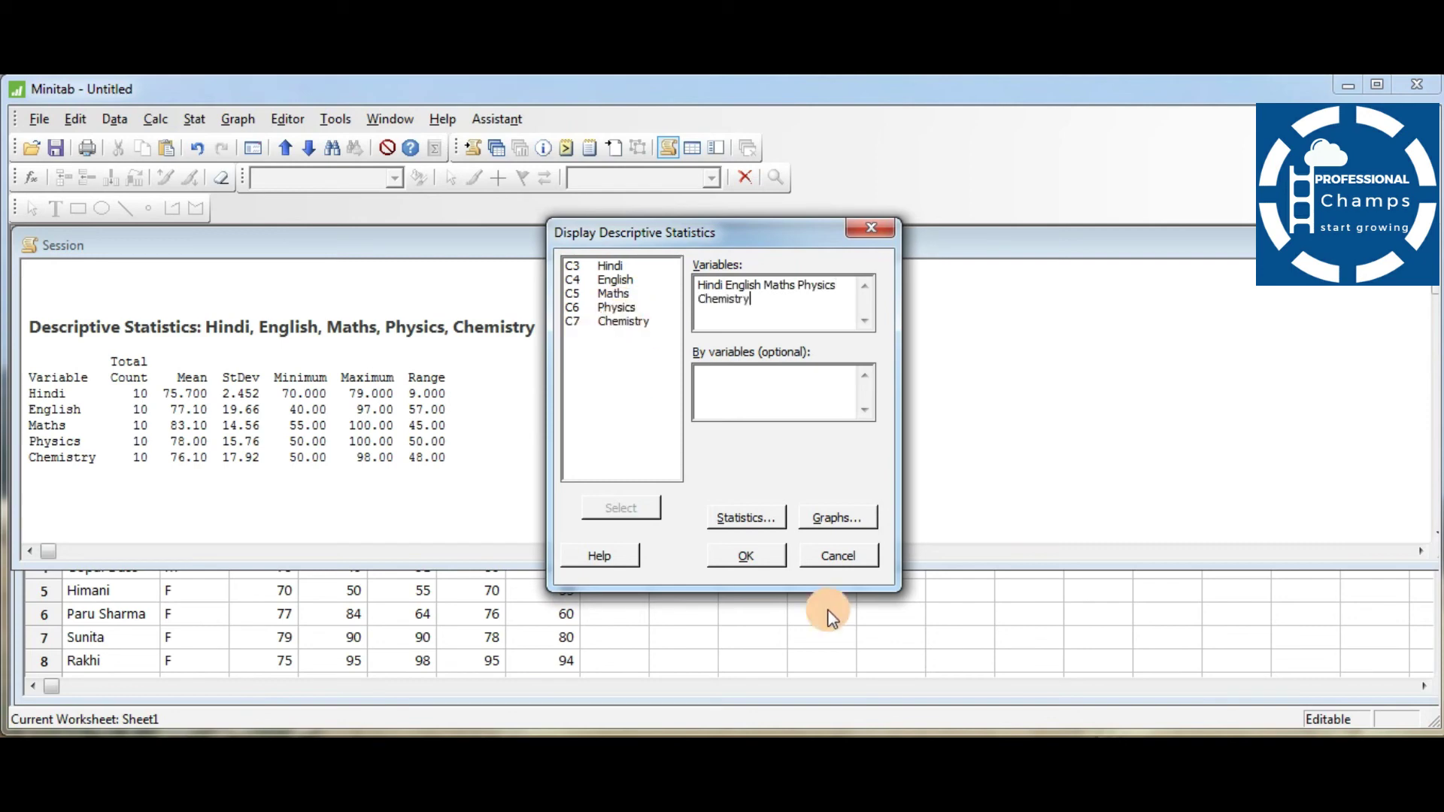
pyautogui.click(750, 558)
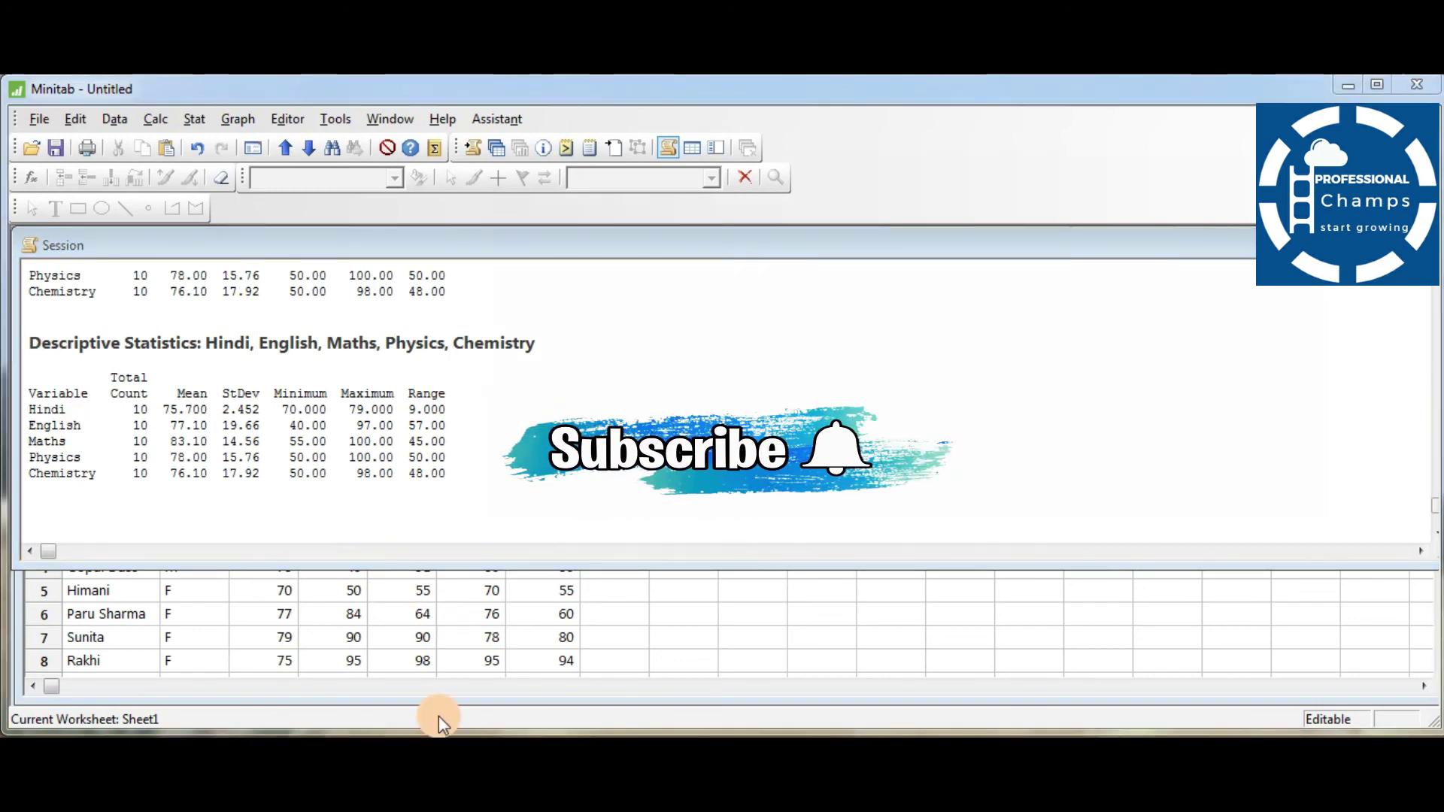
pyautogui.moveTo(24, 332)
pyautogui.mouseDown()
pyautogui.moveTo(51, 371)
pyautogui.moveTo(318, 508)
pyautogui.moveTo(598, 505)
pyautogui.mouseUp()
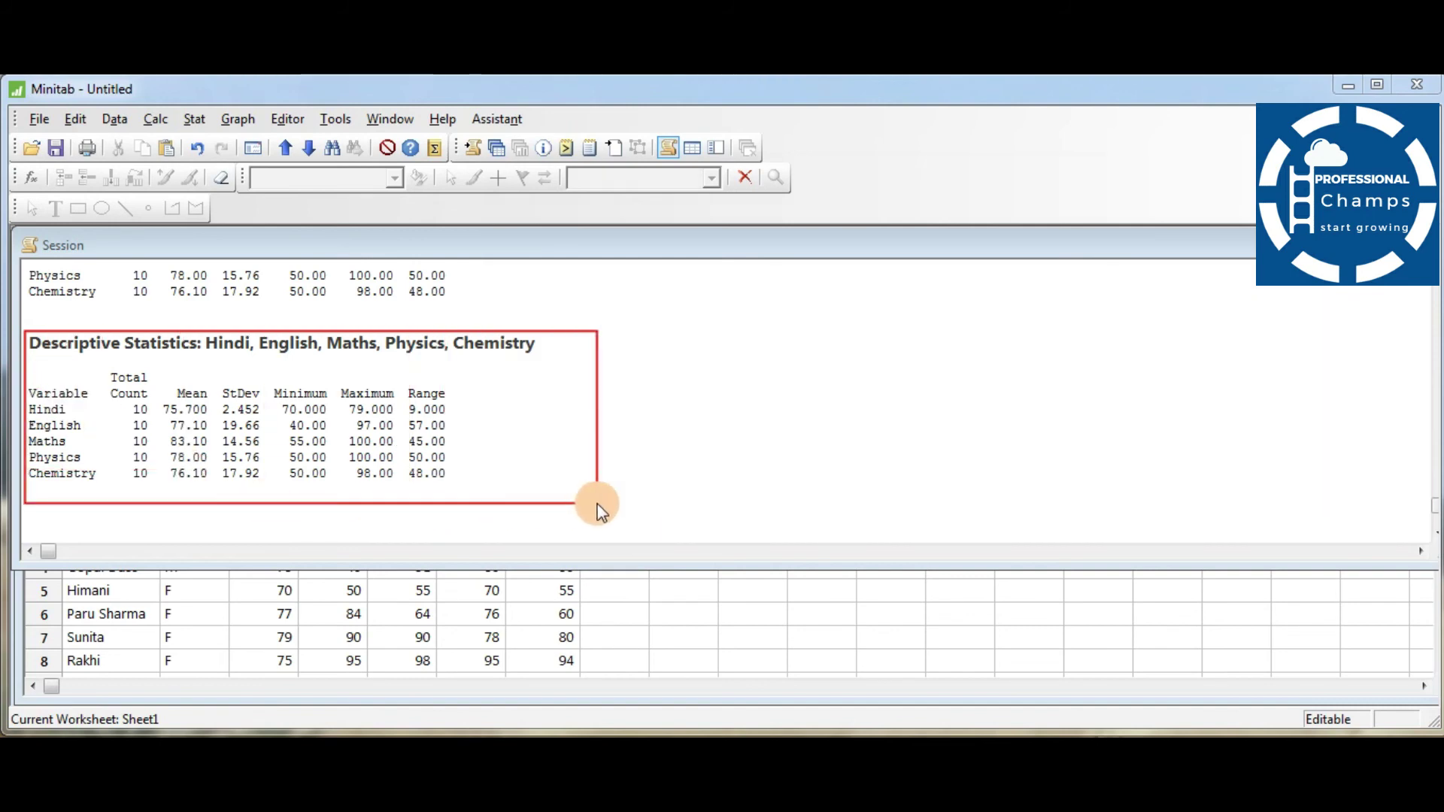